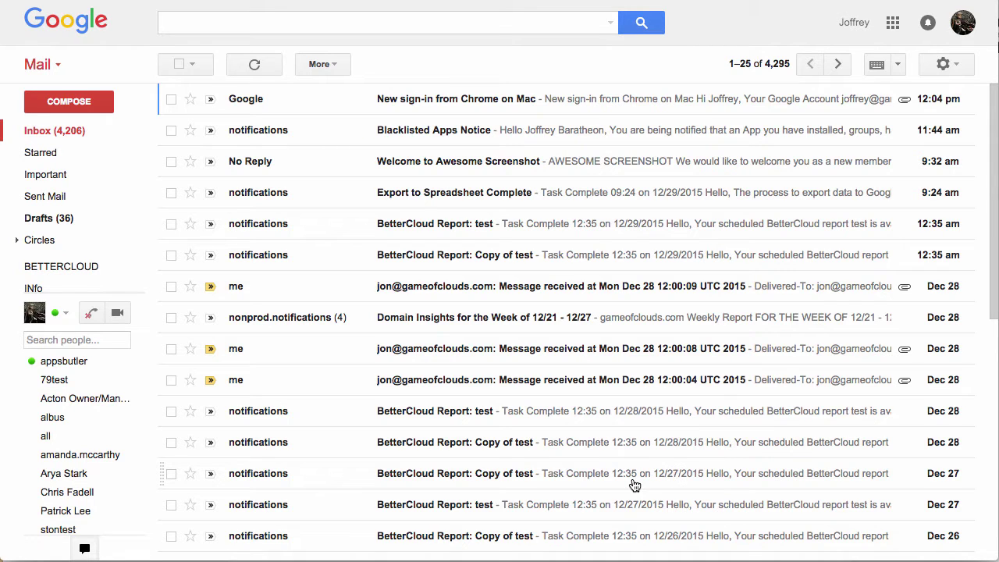
Step: Switch Gmail from the Mail view to the Contacts view
left_click(48, 71)
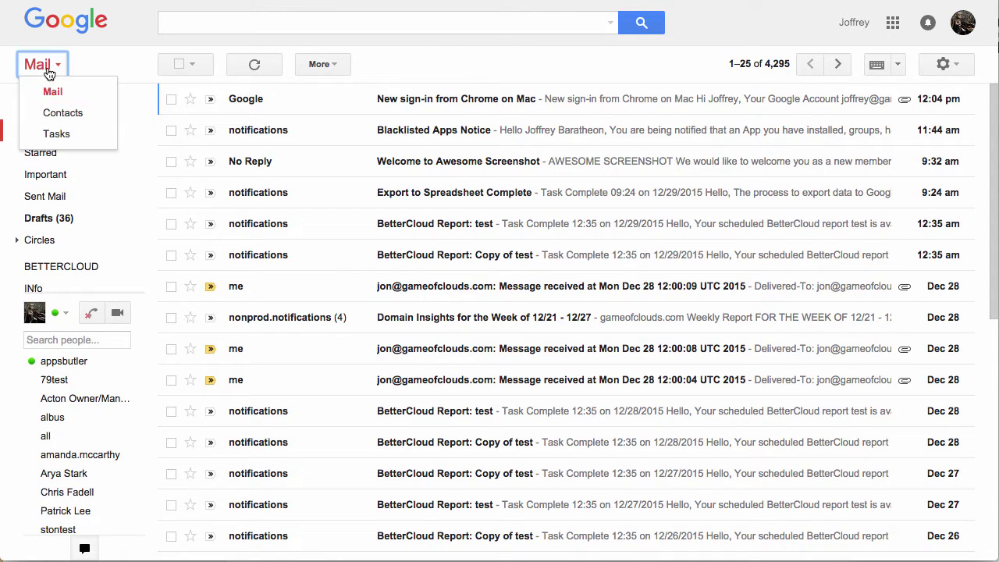
left_click(59, 114)
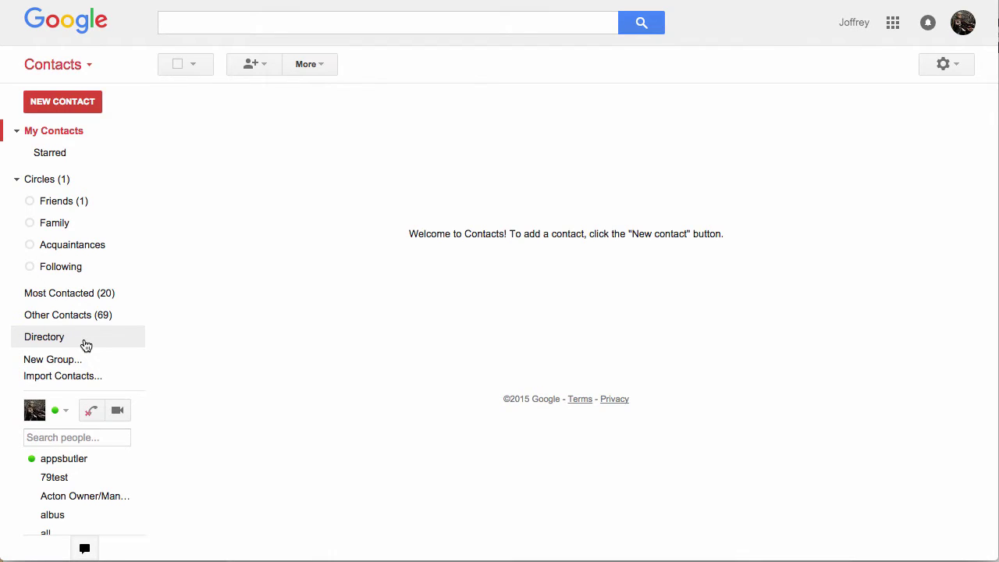
left_click(86, 345)
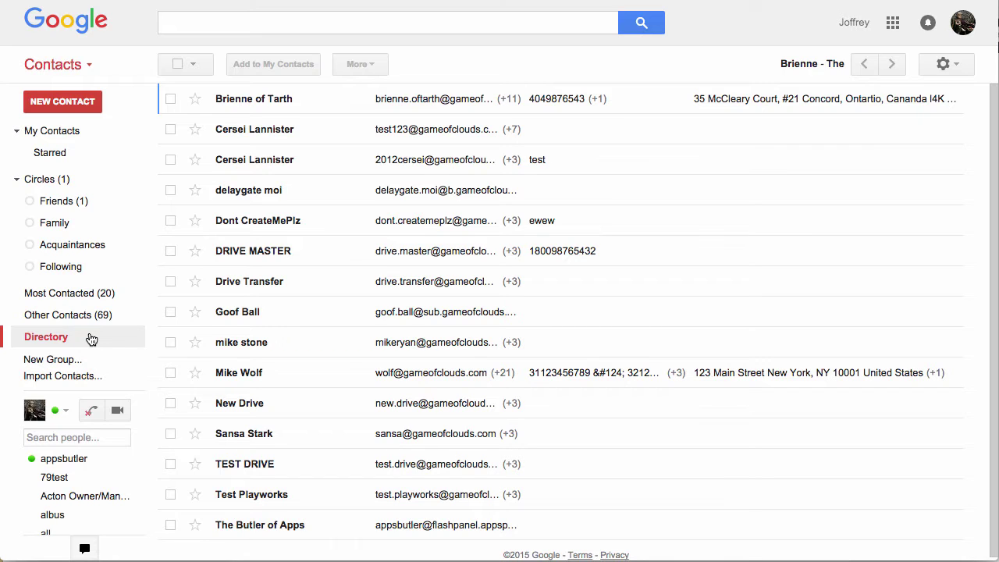
left_click(170, 283)
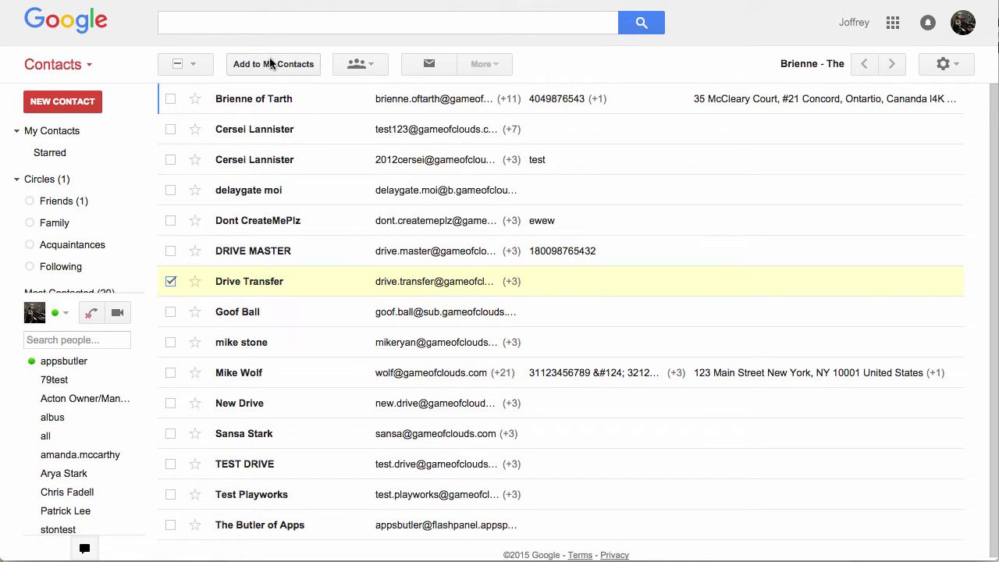
left_click(171, 281)
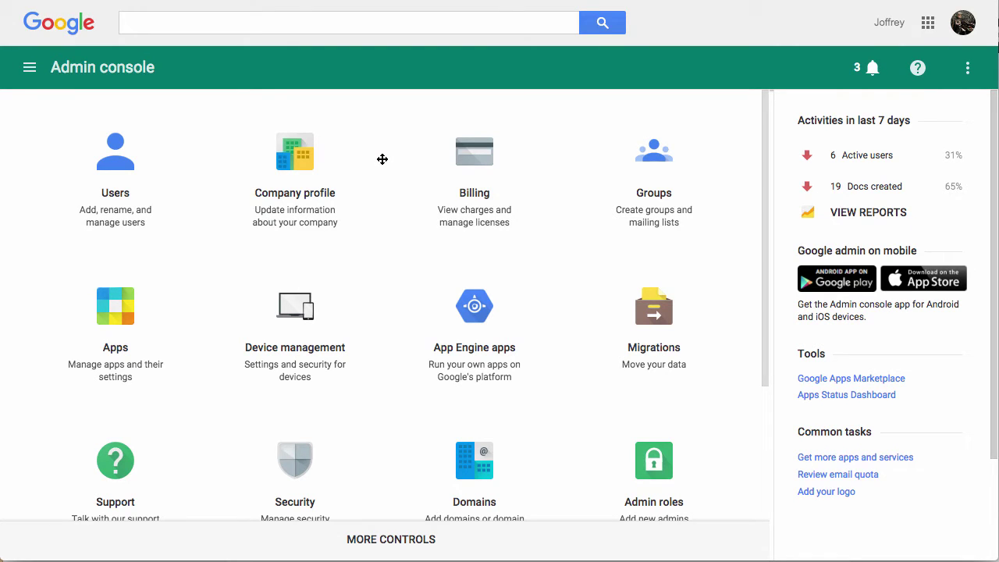
left_click(114, 195)
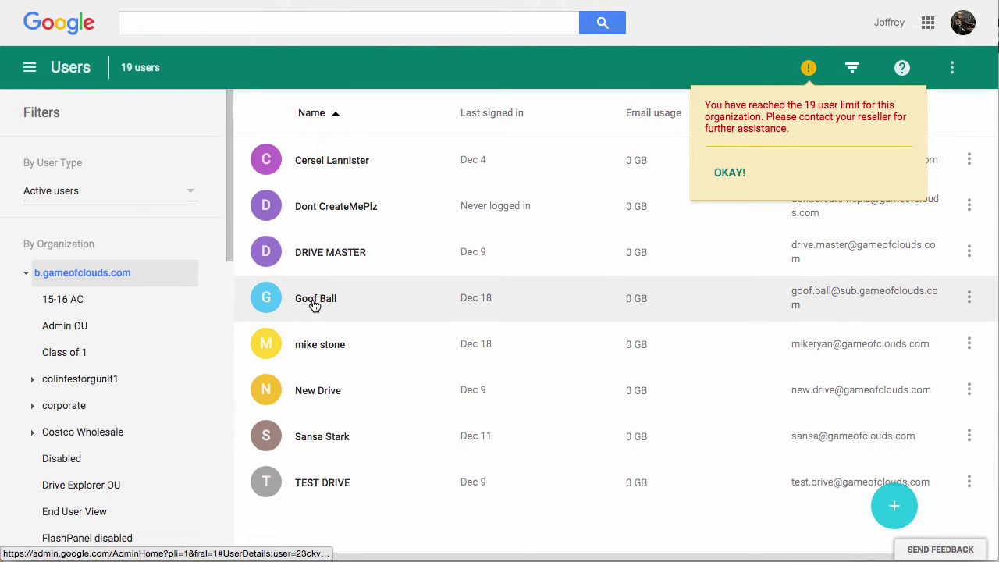
left_click(316, 354)
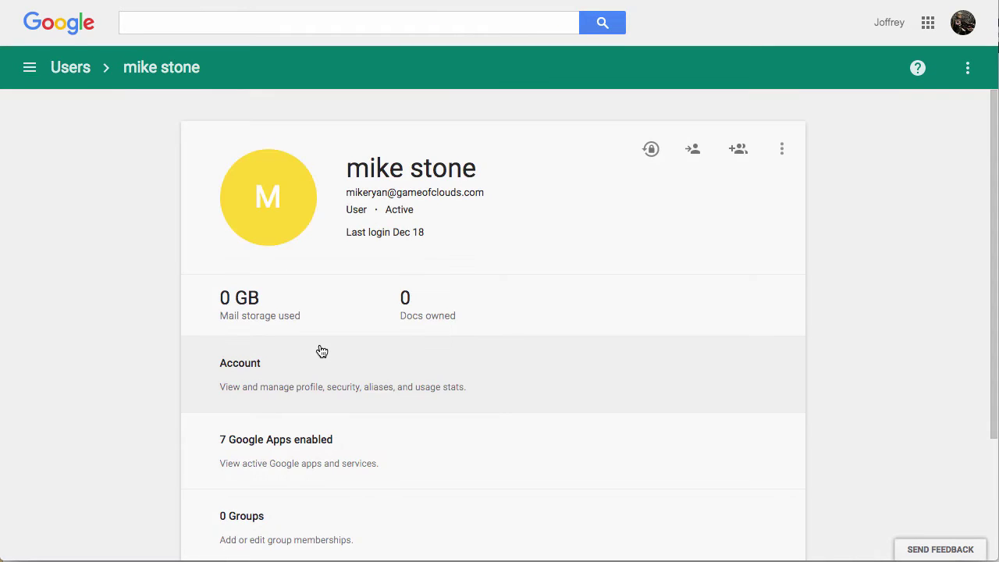
scroll(334, 375, "down", 2)
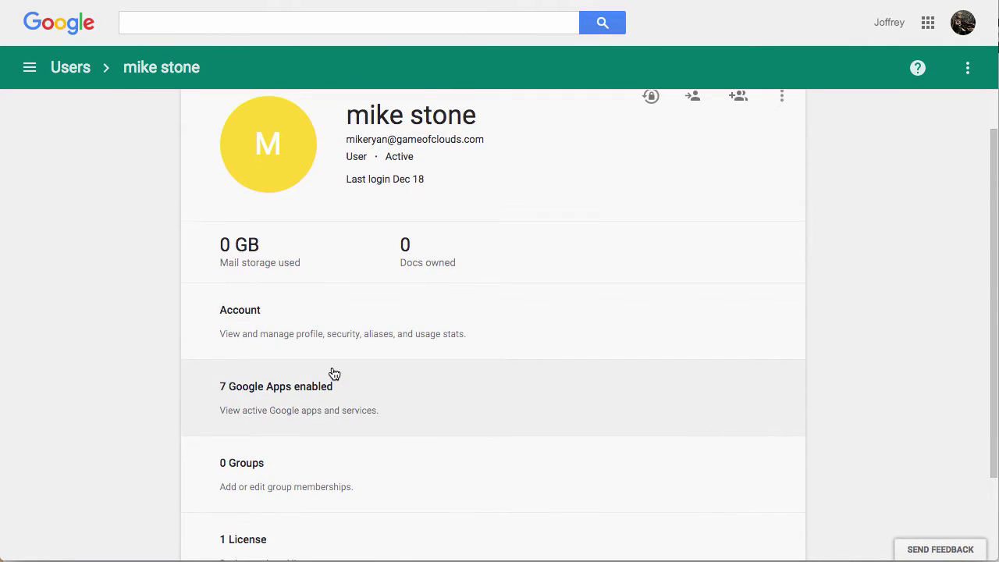
scroll(330, 375, "down", 2)
left_click(345, 231)
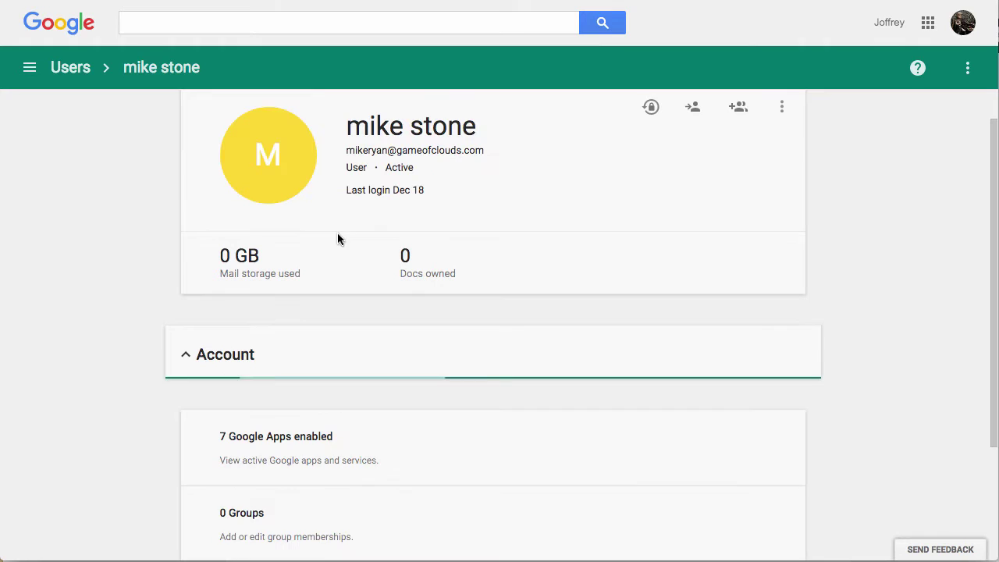
scroll(362, 418, "down", 1)
scroll(363, 415, "down", 4)
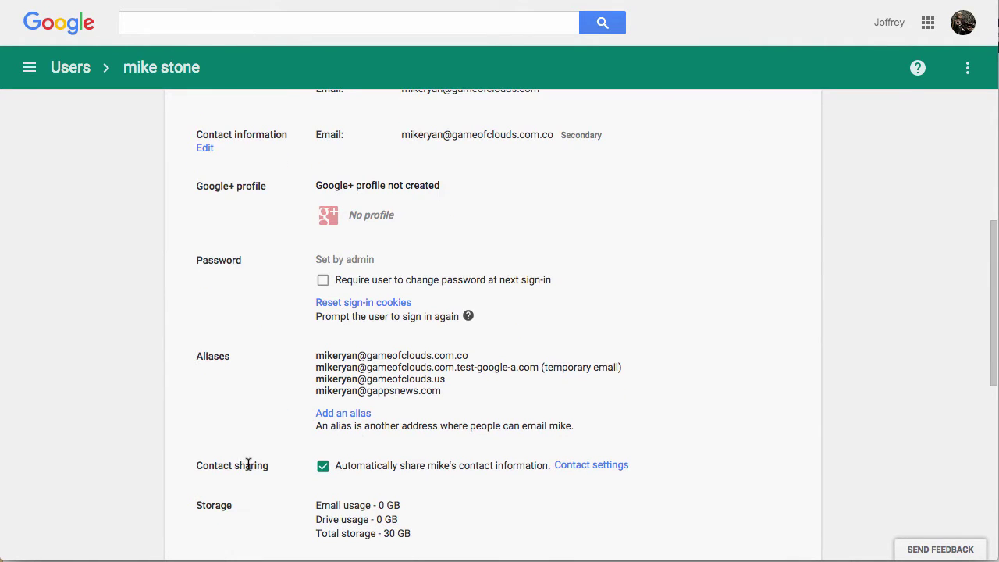
Step: Uncheck 'Automatically share mike's contact information' under Contact sharing
left_click(322, 466)
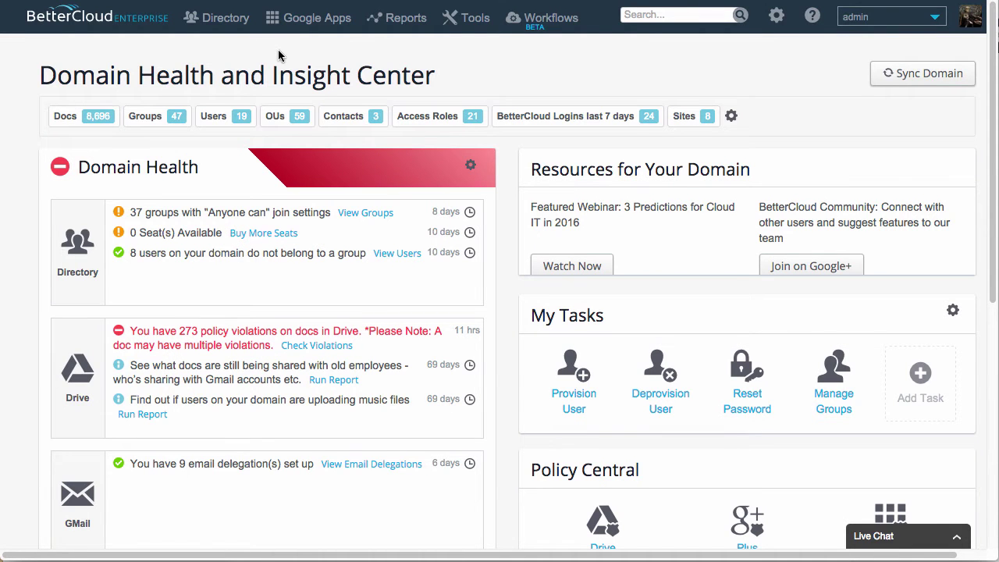
Step: Export domain contacts to a spreadsheet via BetterCloud's Directory > Contacts > Update dialog
left_click(235, 29)
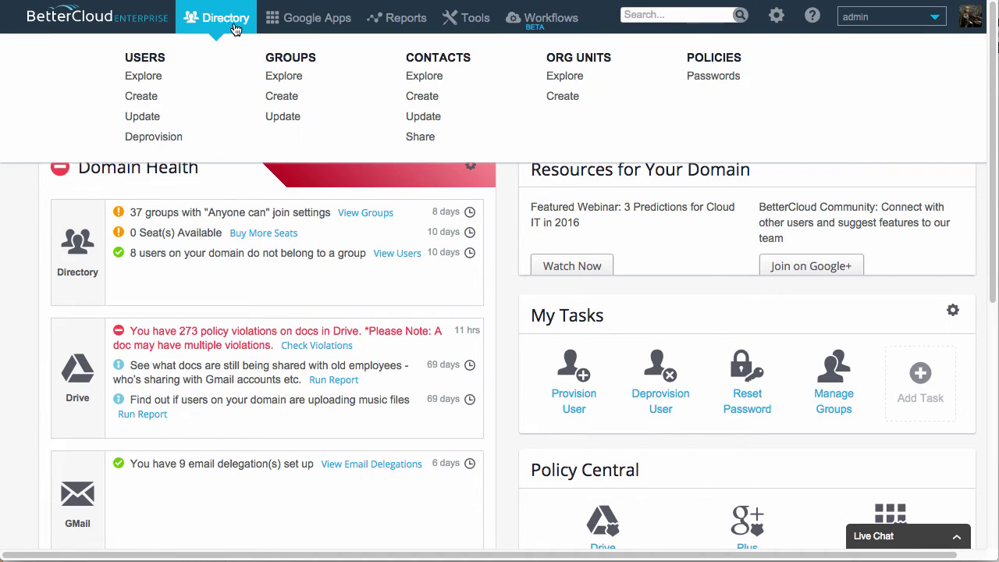
left_click(421, 115)
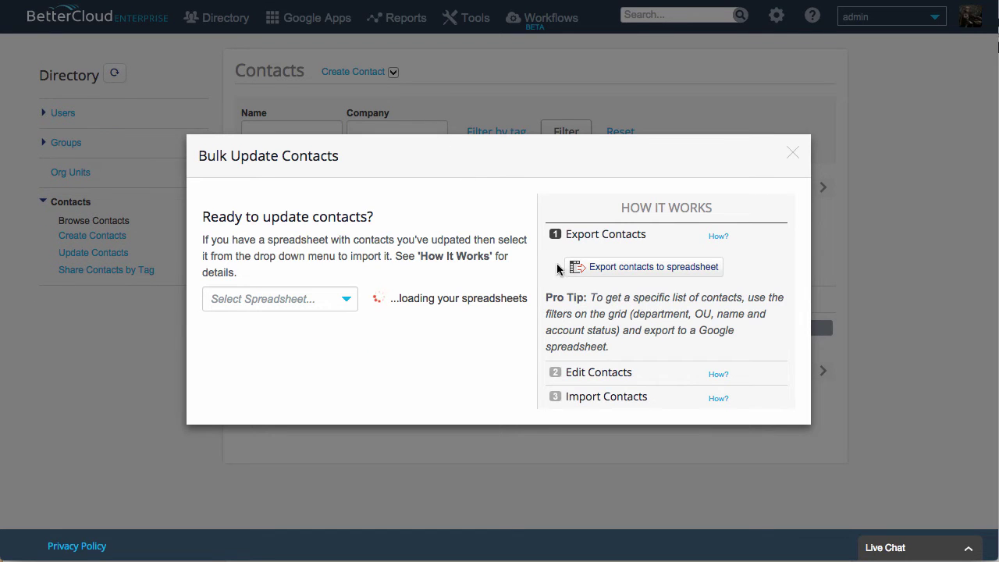
left_click(572, 269)
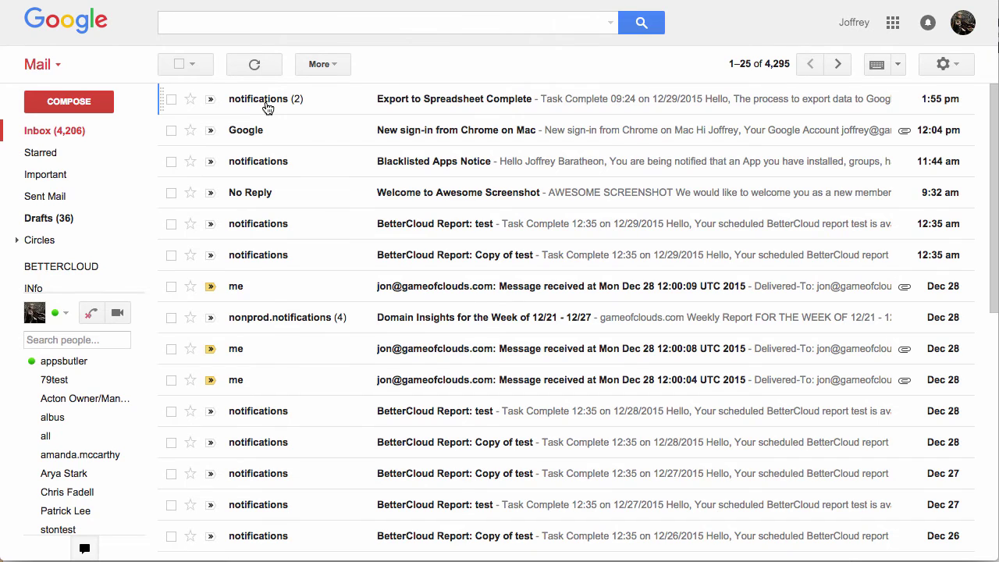
Step: Open the 'Export to Spreadsheet Complete' email and scroll to its latest message
left_click(265, 101)
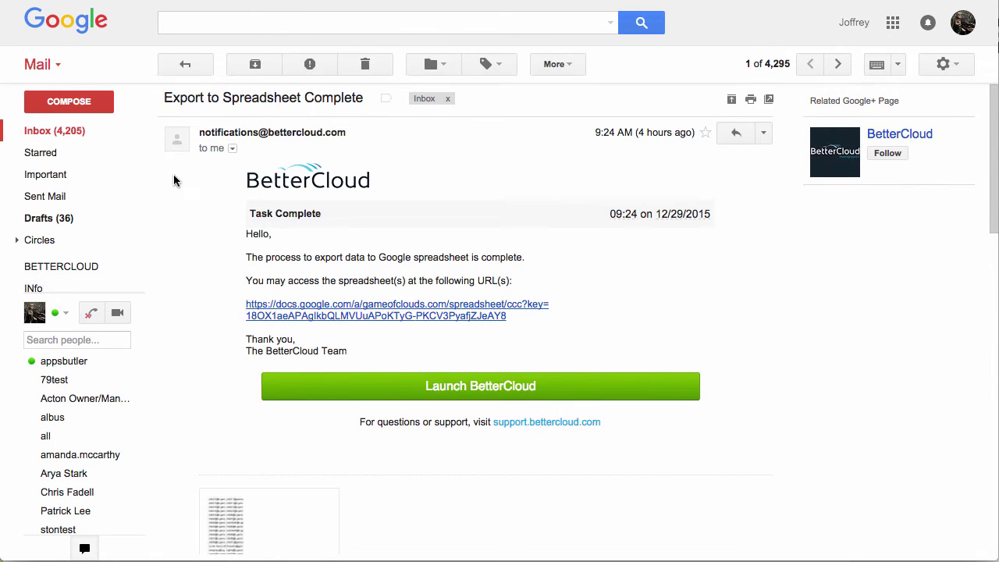
scroll(201, 222, "down", 4)
scroll(201, 229, "down", 3)
scroll(234, 233, "down", 1)
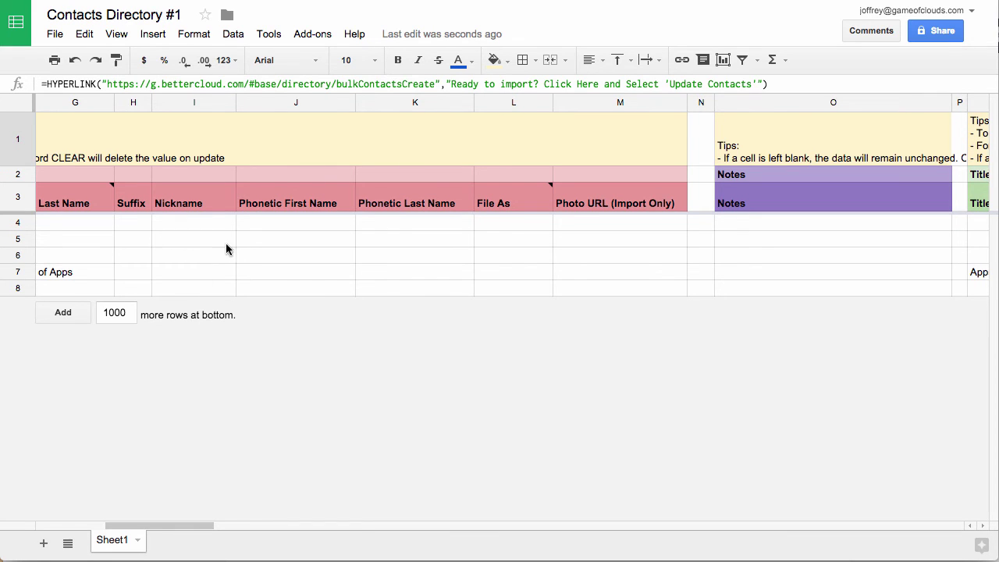
Step: Set the shared-contact cell AV5 to Yes for the first bob contact
mouse_move(207, 527)
left_mouse_down()
mouse_move(296, 534)
mouse_move(404, 530)
mouse_move(354, 518)
mouse_move(609, 520)
left_mouse_up()
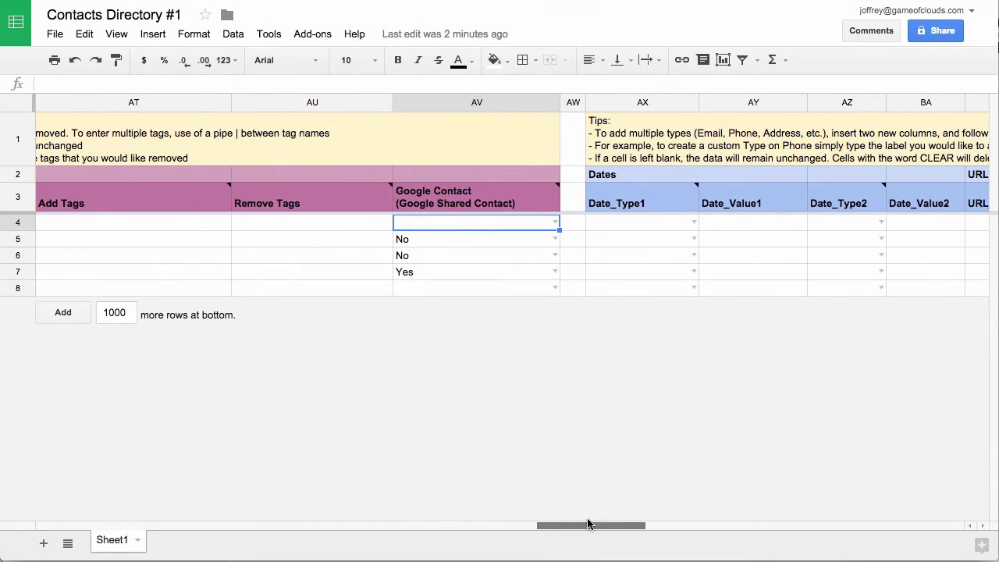
left_click(459, 242)
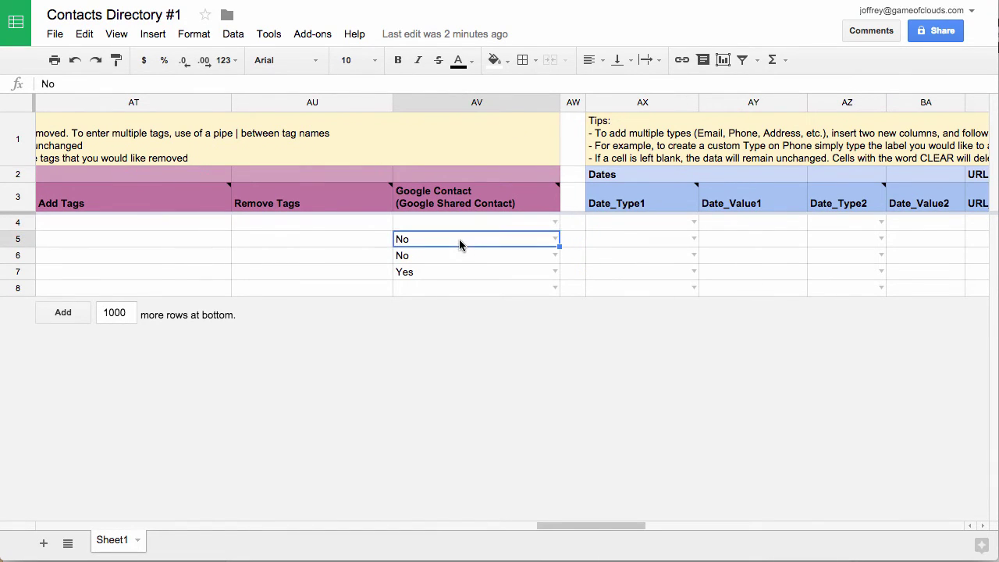
left_click(554, 244)
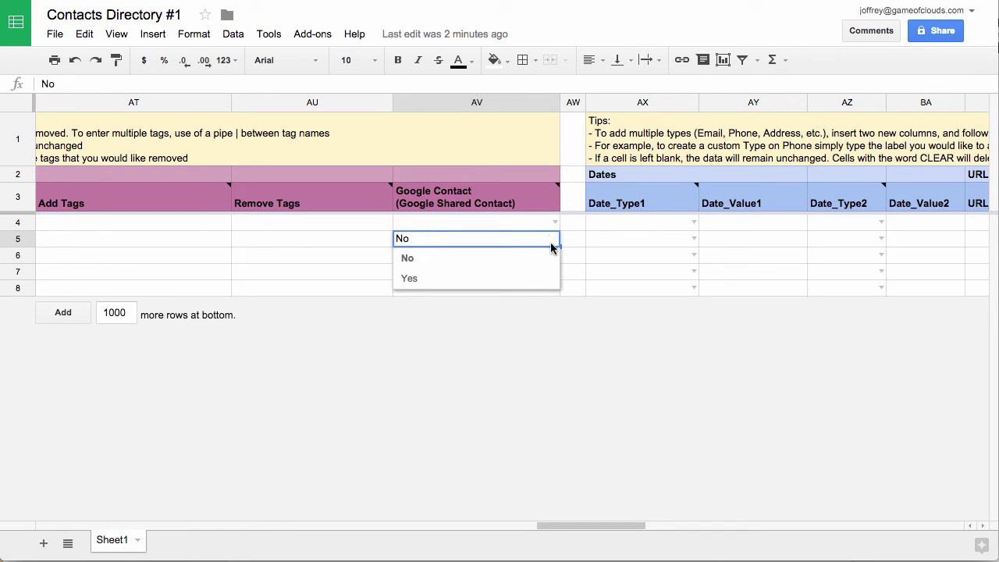
left_click(526, 276)
Step: Enter the prefix 'Doctor' in cell D5 for the first bob contact
left_click_drag(575, 527, 118, 556)
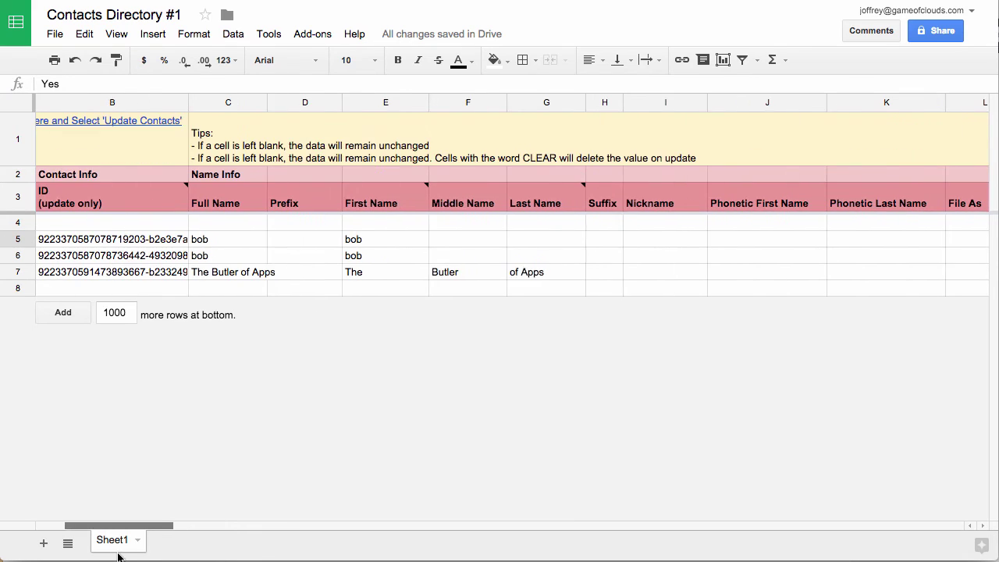
left_click(278, 240)
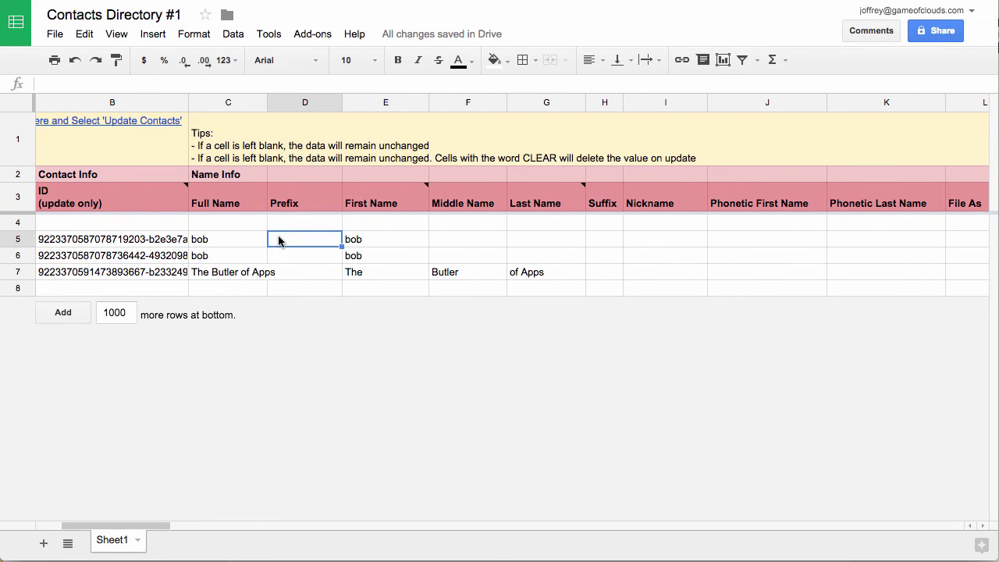
type("Doctor")
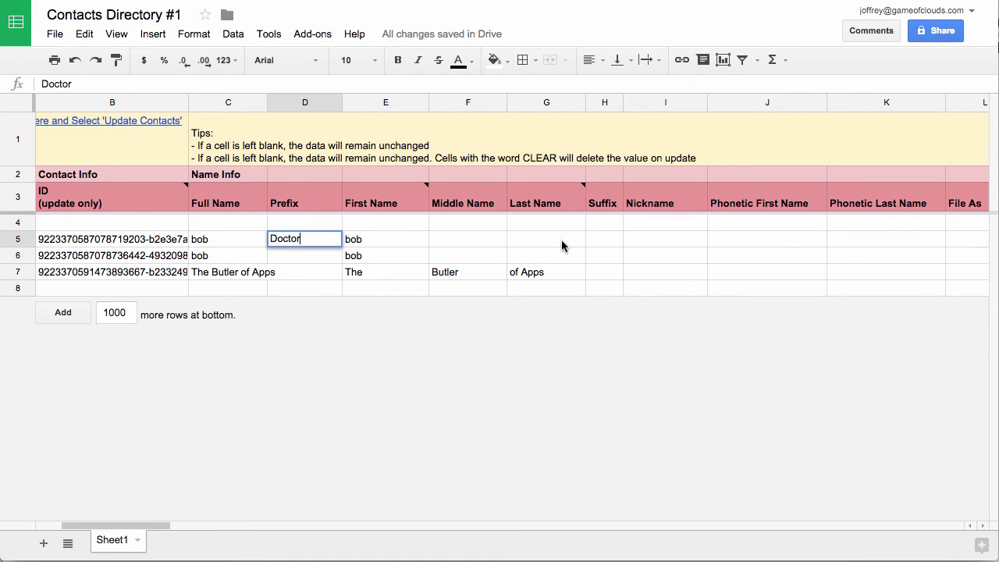
left_click(522, 286)
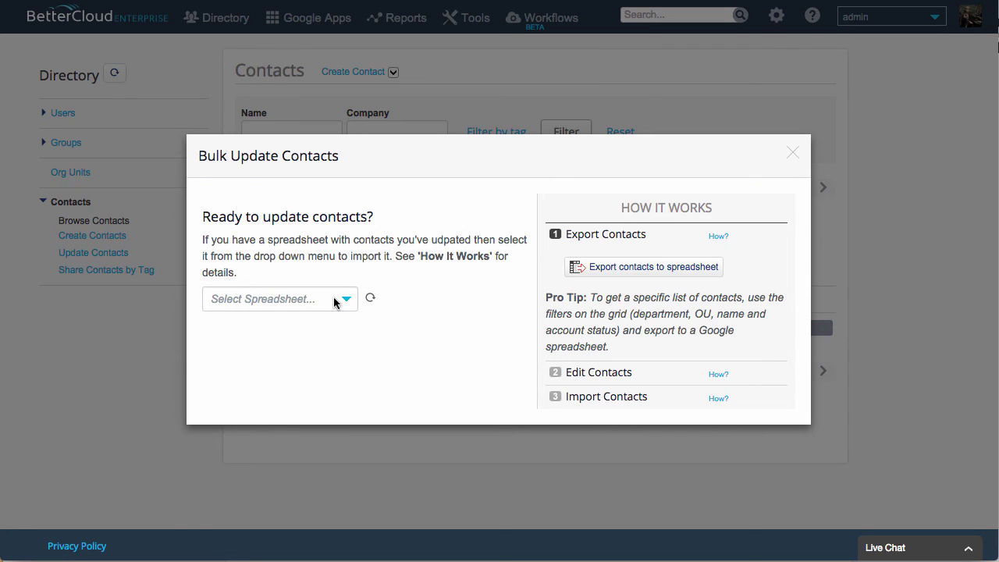
Step: Refresh the spreadsheet list, choose Contacts Directory #1, and run Update Contacts
left_click(369, 303)
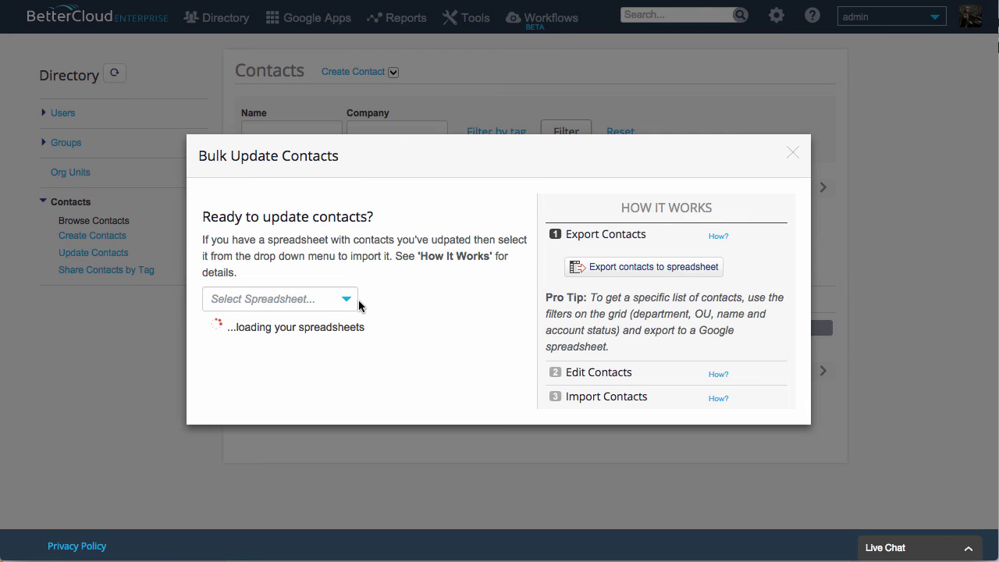
left_click(350, 303)
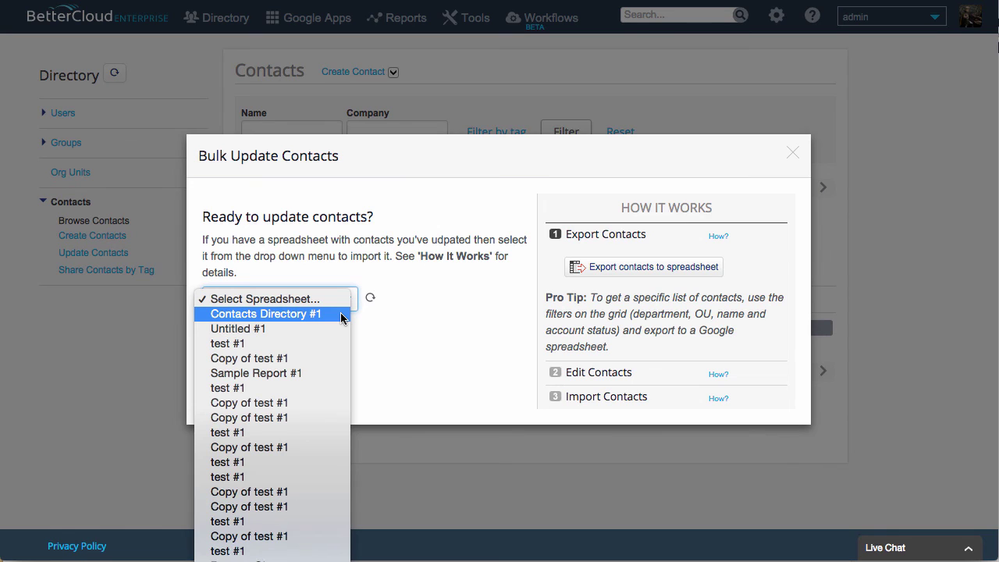
left_click(341, 318)
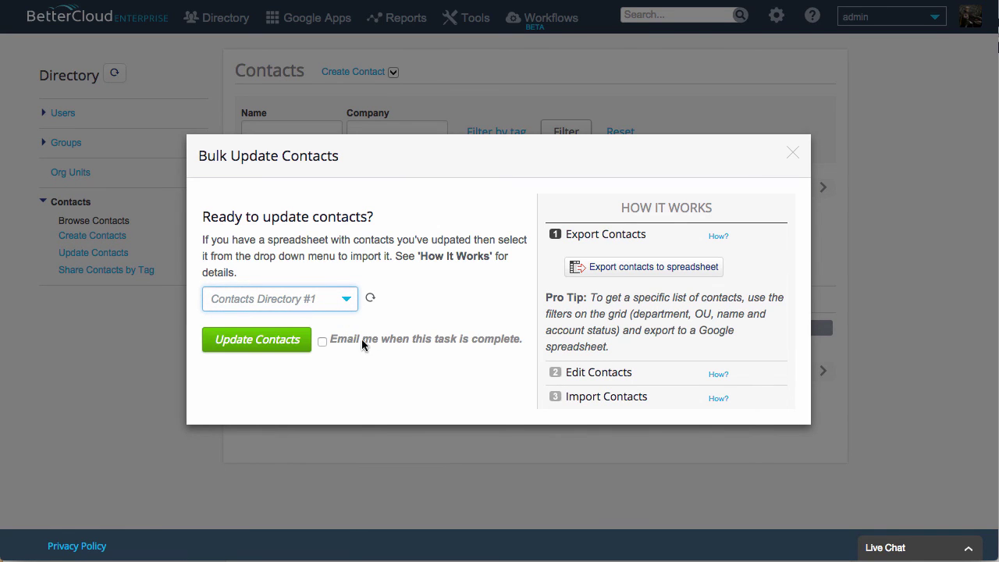
left_click(284, 348)
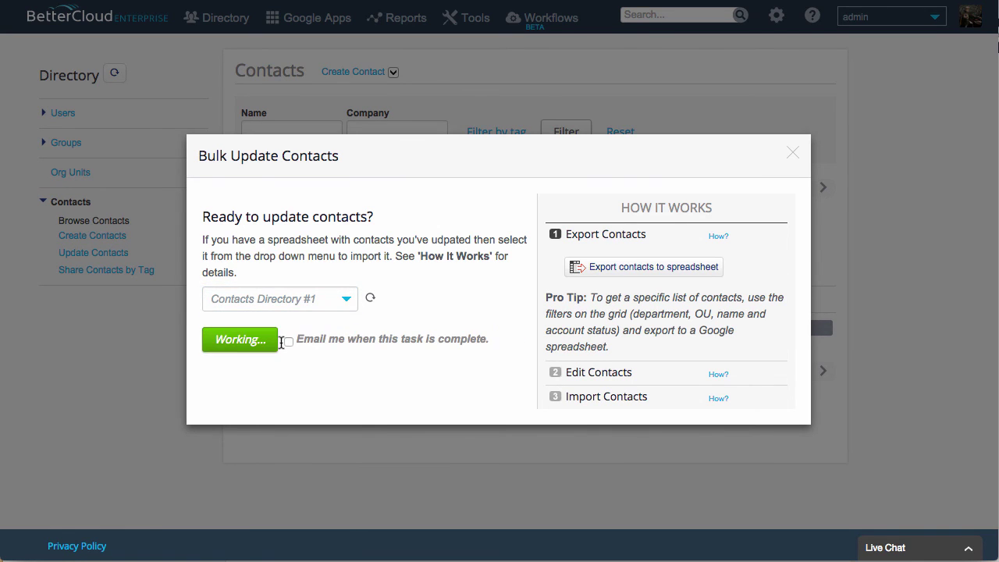